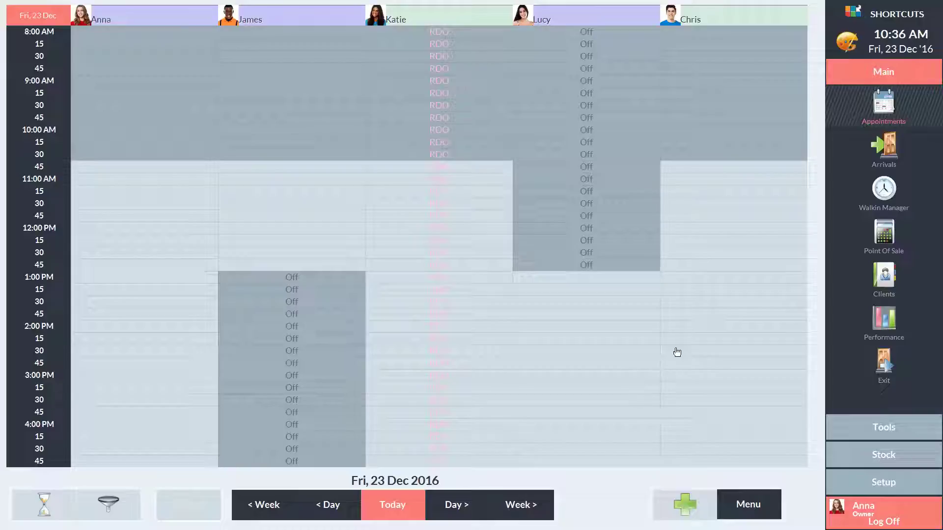
# Show the Setup shortcuts and scroll their icons down until Club is visible.
pyautogui.click(874, 483)
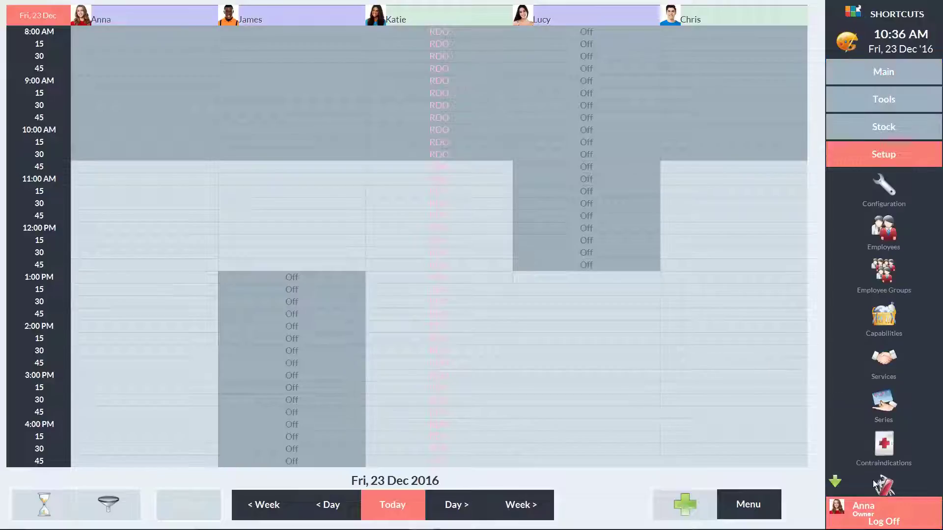
pyautogui.click(836, 482)
pyautogui.click(835, 483)
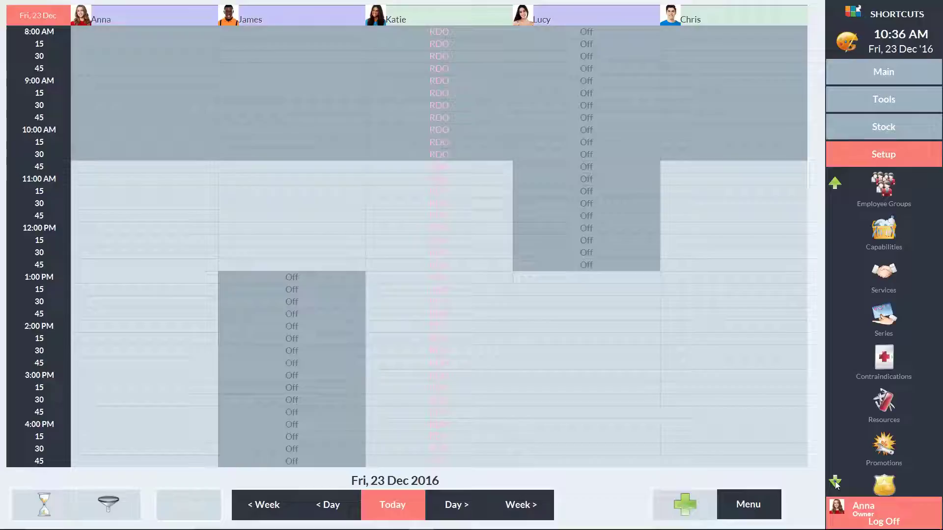
pyautogui.click(836, 483)
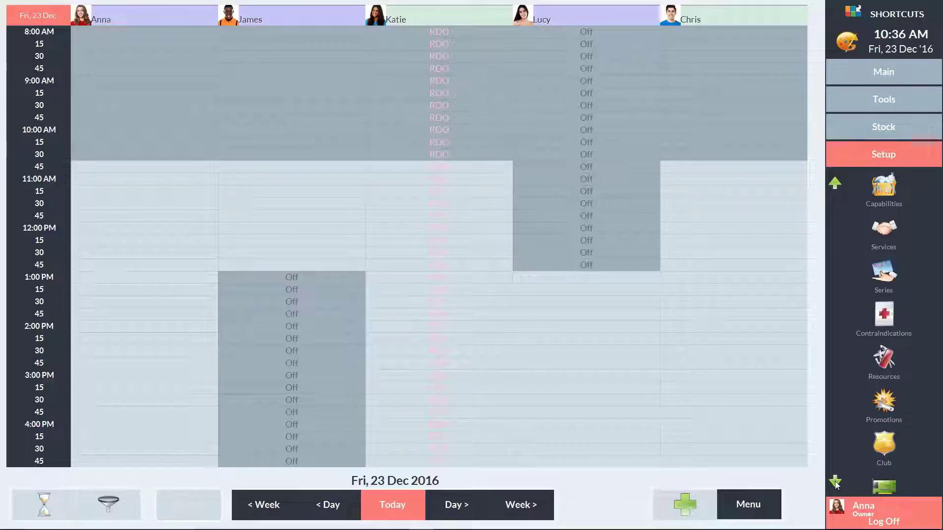
# Create a new club named 'VIP Club' and enable earning and spending points.
pyautogui.click(883, 445)
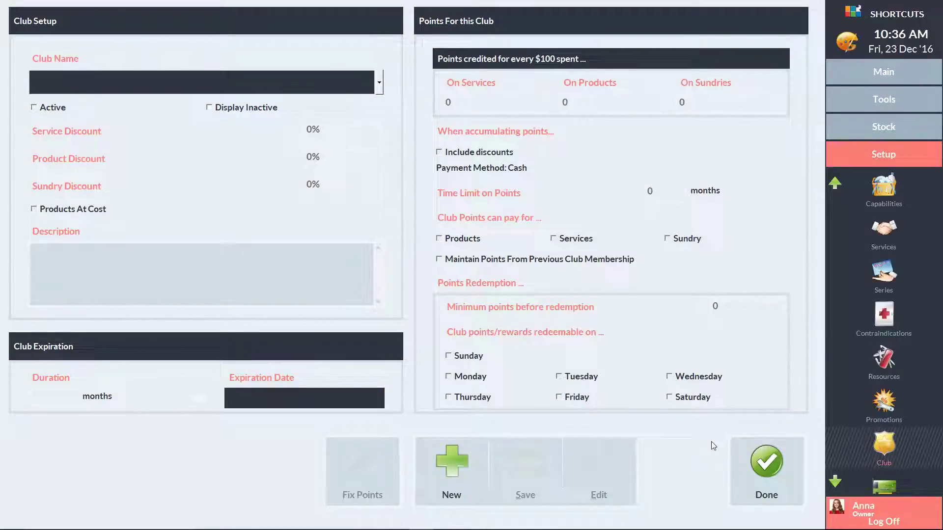
pyautogui.click(450, 461)
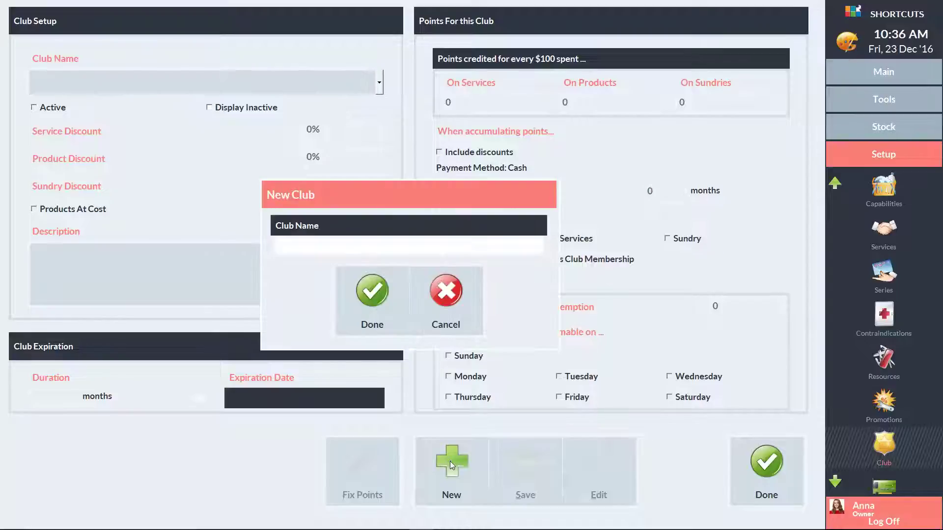
pyautogui.write('VIP Club')
pyautogui.click(374, 294)
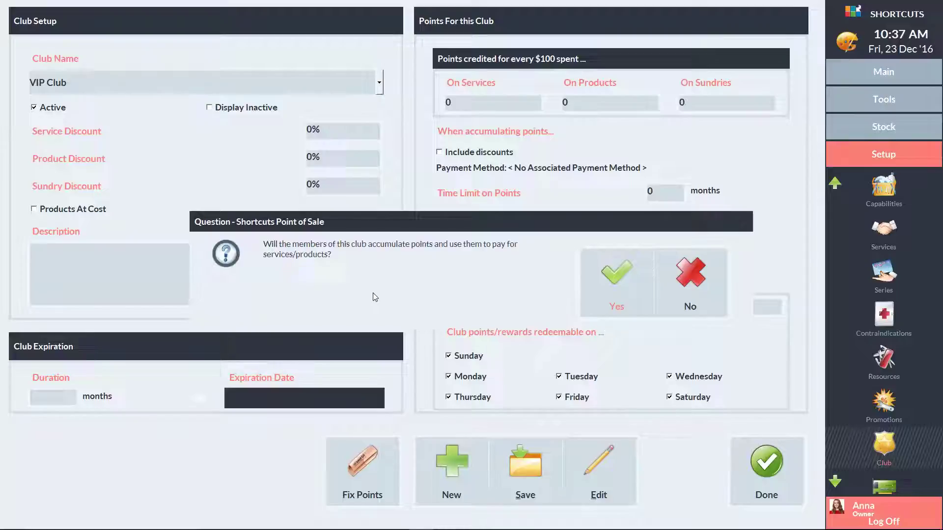
pyautogui.click(618, 276)
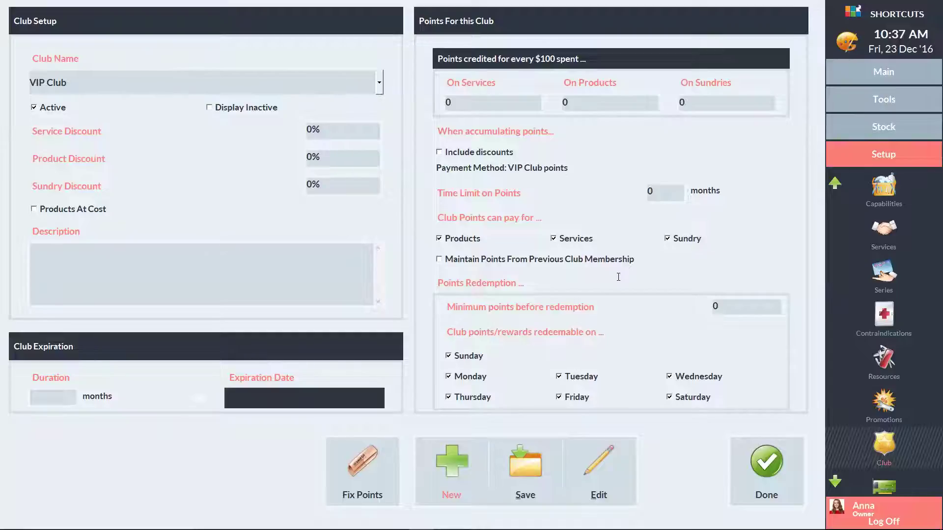
# Set VIP Club's Product Discount to 10%.
pyautogui.click(325, 157)
pyautogui.write('1')
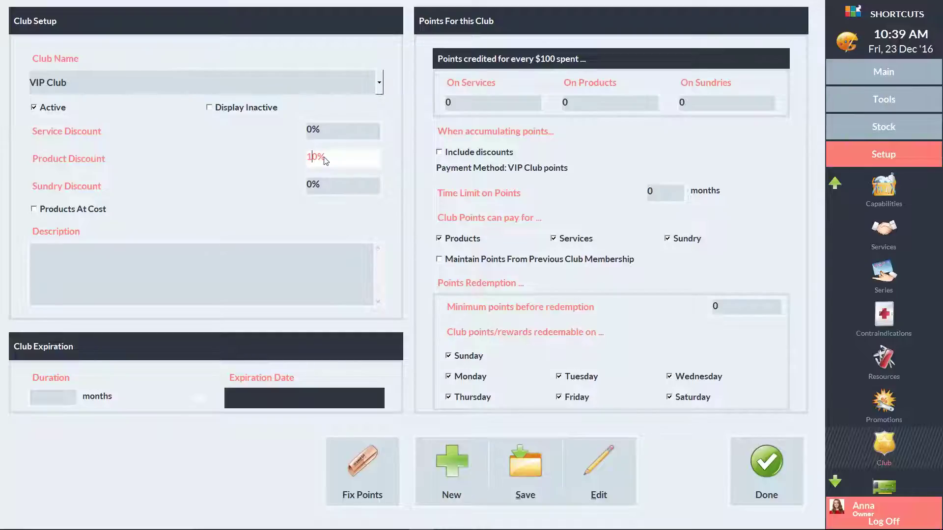
# Set 4 points per $100 on services and a 10-point redemption minimum, then save VIP Club.
pyautogui.click(465, 101)
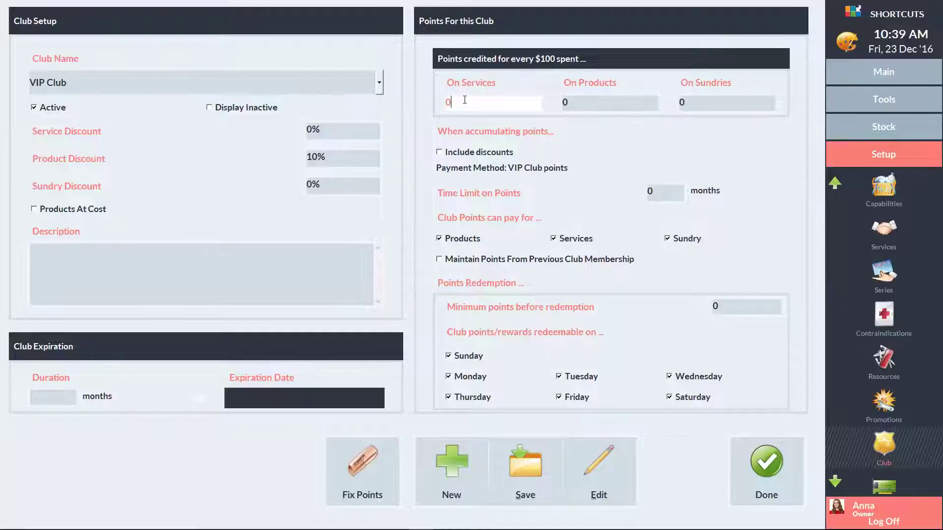
pyautogui.press('BackSpace')
pyautogui.write('4')
pyautogui.click(729, 308)
pyautogui.write('10')
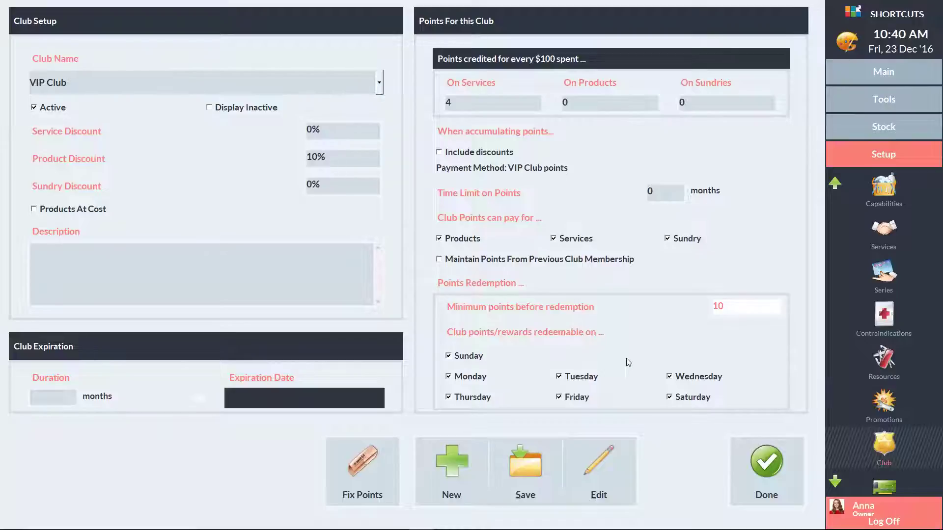
pyautogui.click(524, 464)
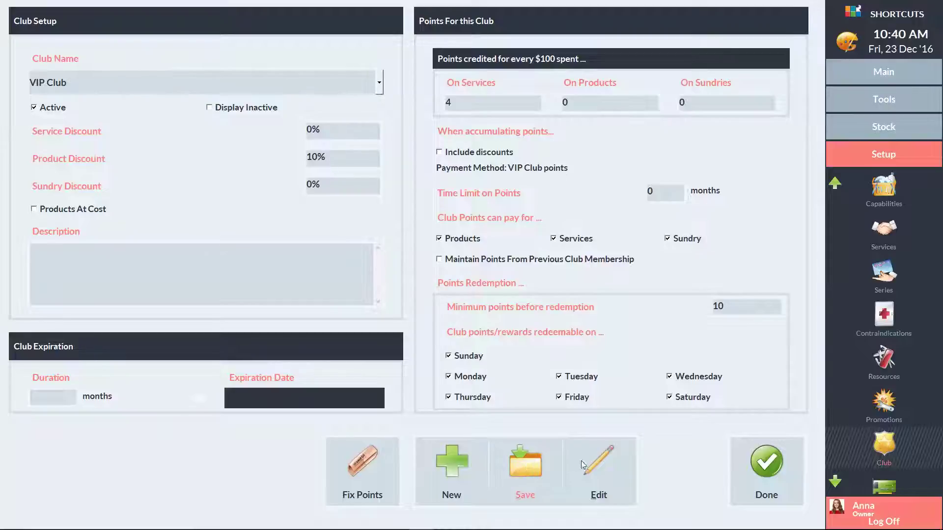
# Choose VIP Club as the Default Club in General Setup and return to the main shortcuts.
pyautogui.click(835, 184)
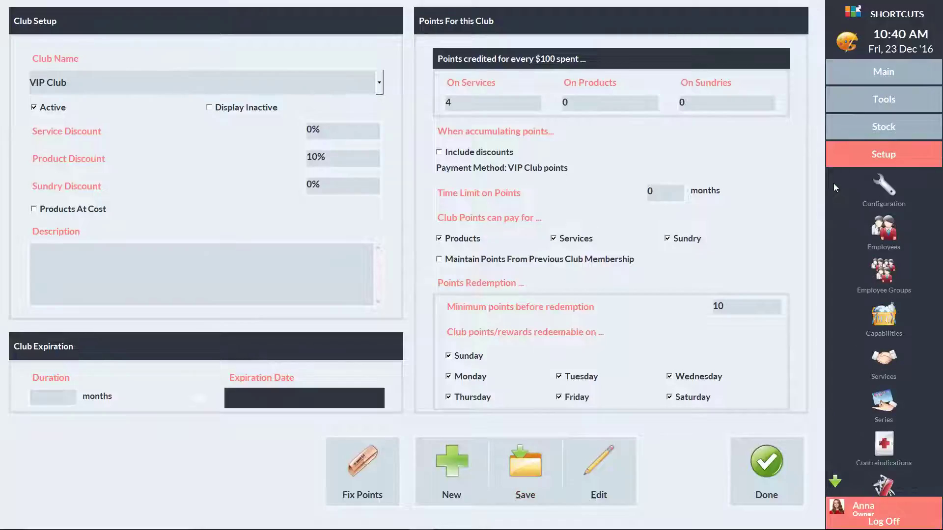
pyautogui.click(884, 186)
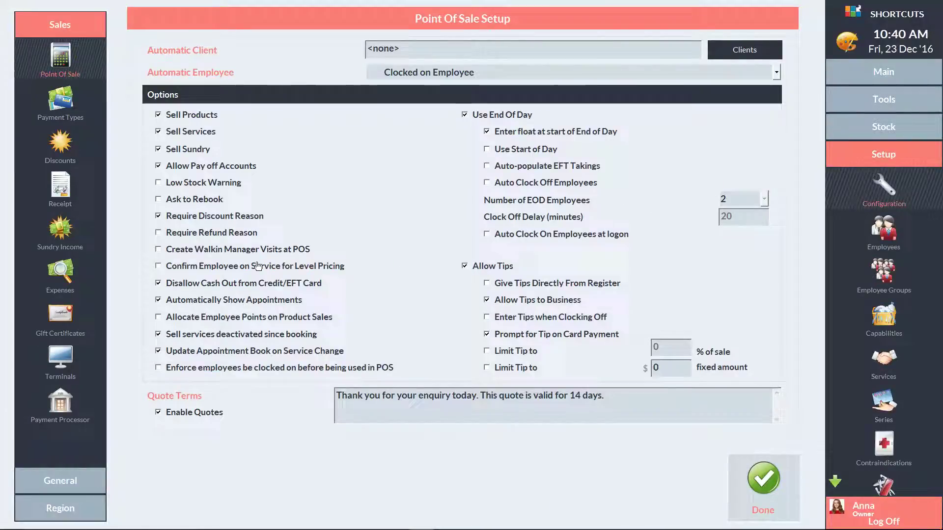
pyautogui.click(61, 483)
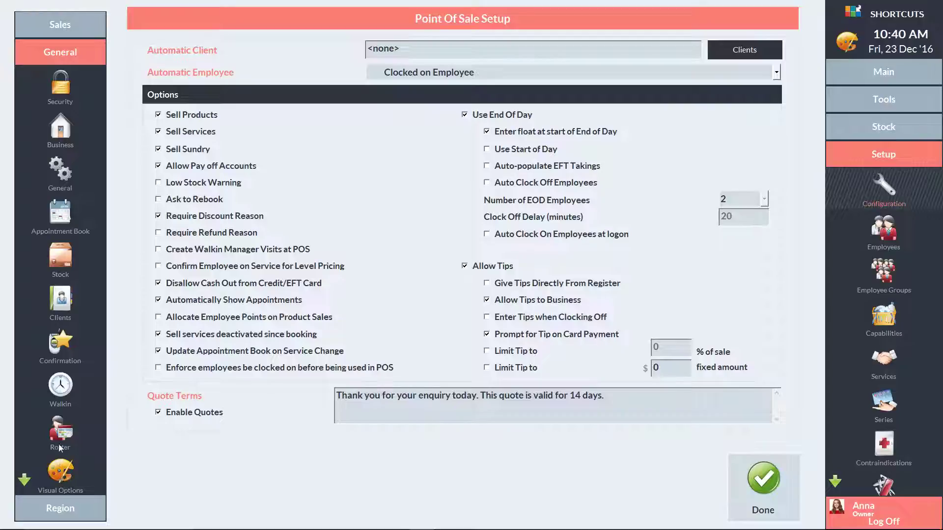
pyautogui.click(59, 173)
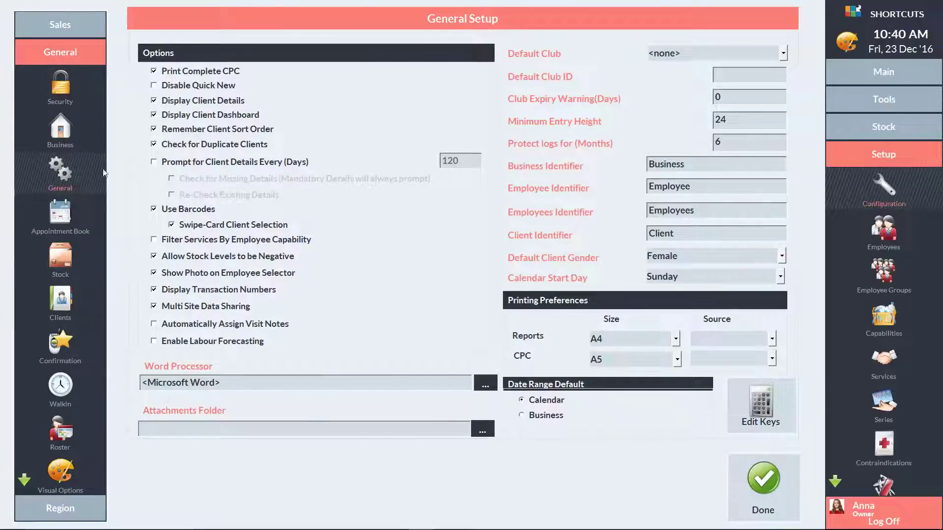
pyautogui.click(704, 54)
pyautogui.click(688, 115)
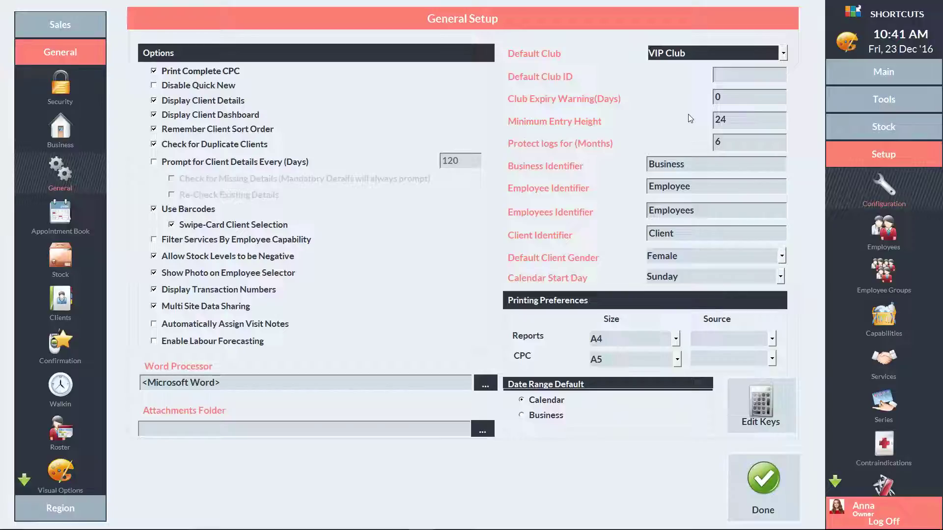
pyautogui.click(882, 73)
# On the fifth client's card Info page, set the Club to VIP Club.
pyautogui.click(886, 279)
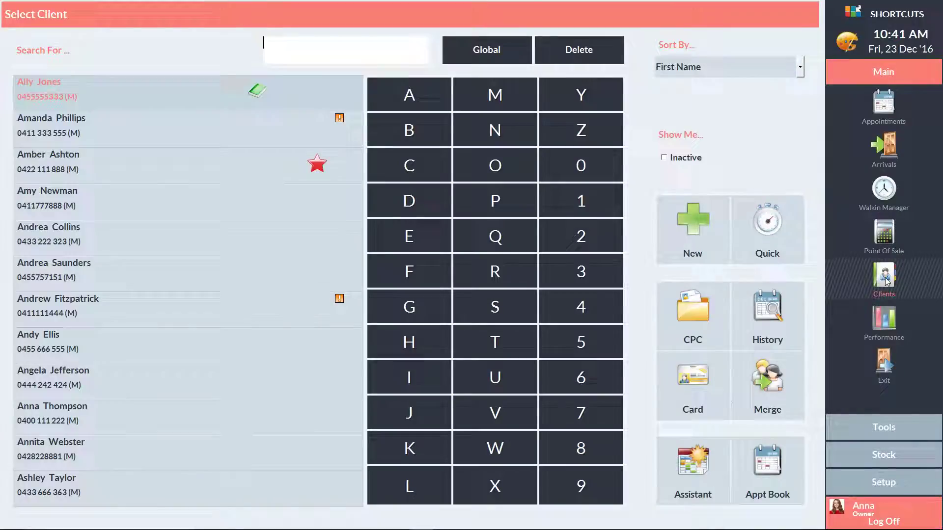
pyautogui.click(91, 239)
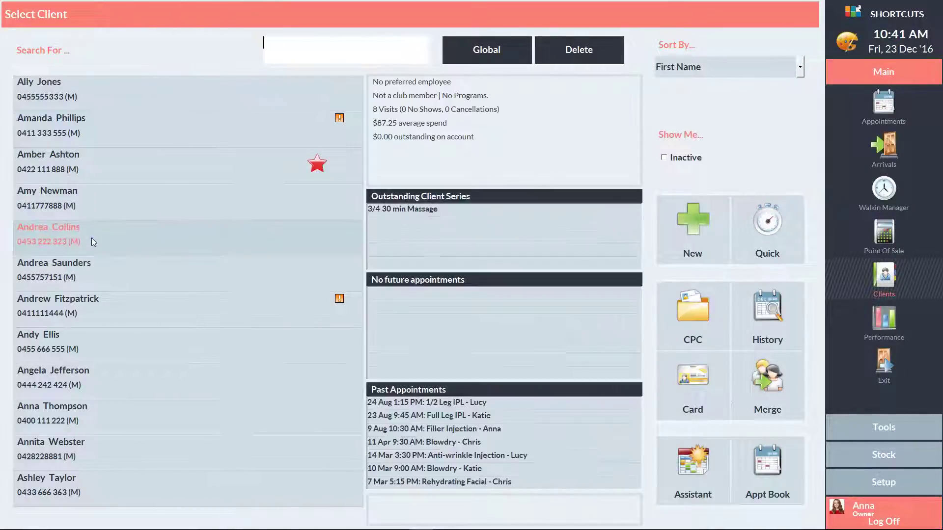
pyautogui.click(693, 377)
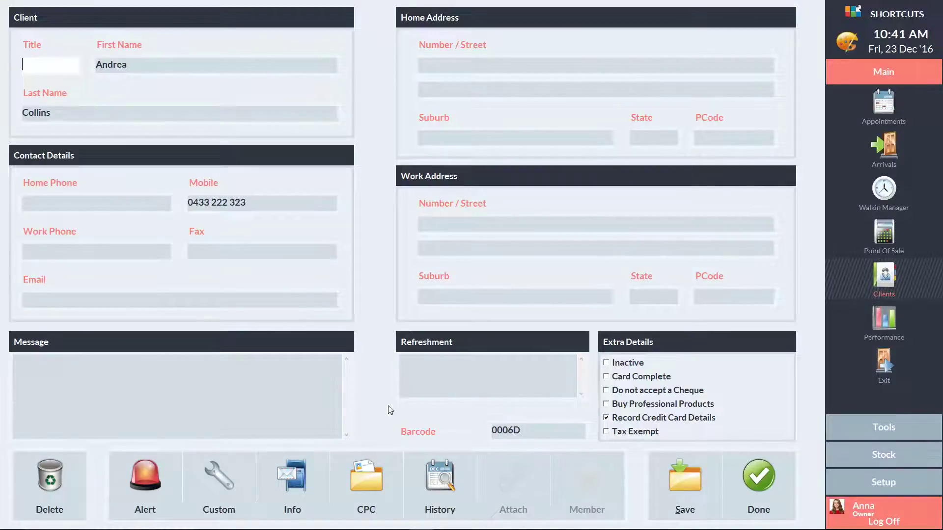
pyautogui.click(295, 482)
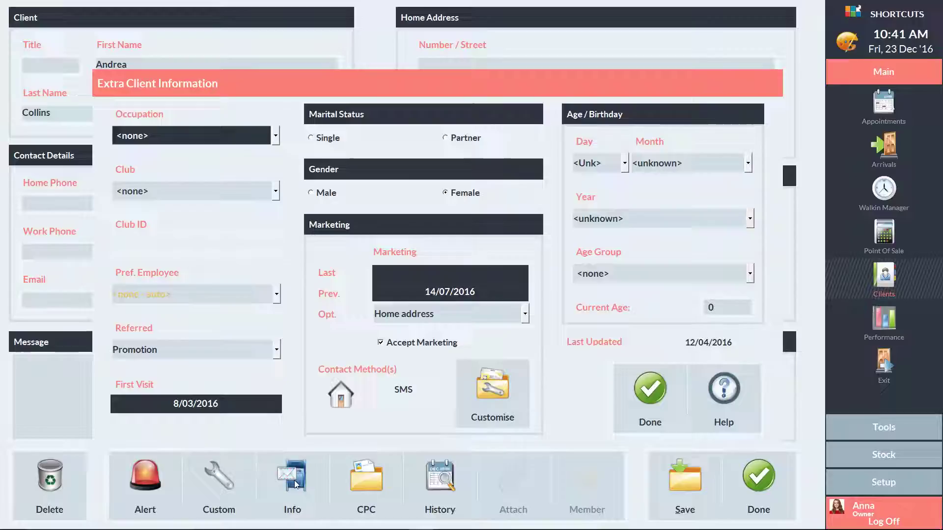
pyautogui.click(169, 191)
pyautogui.click(153, 269)
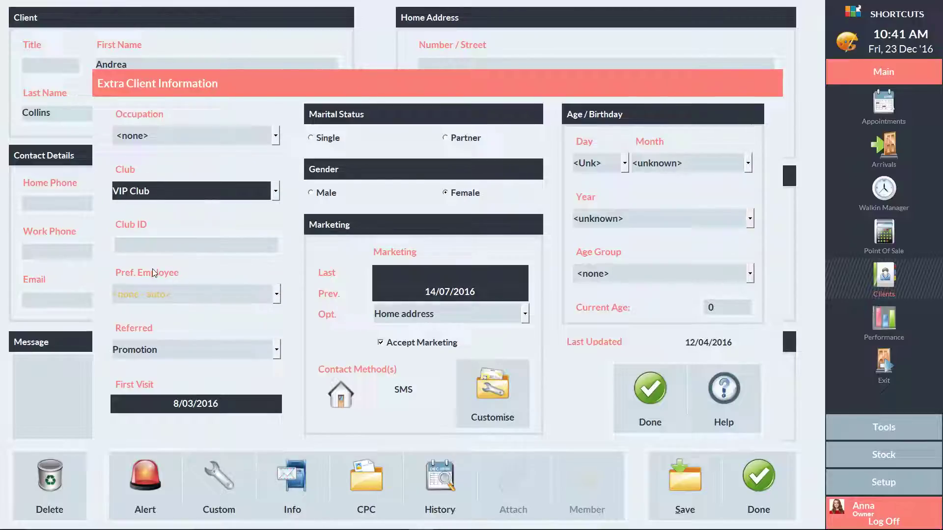
pyautogui.click(651, 392)
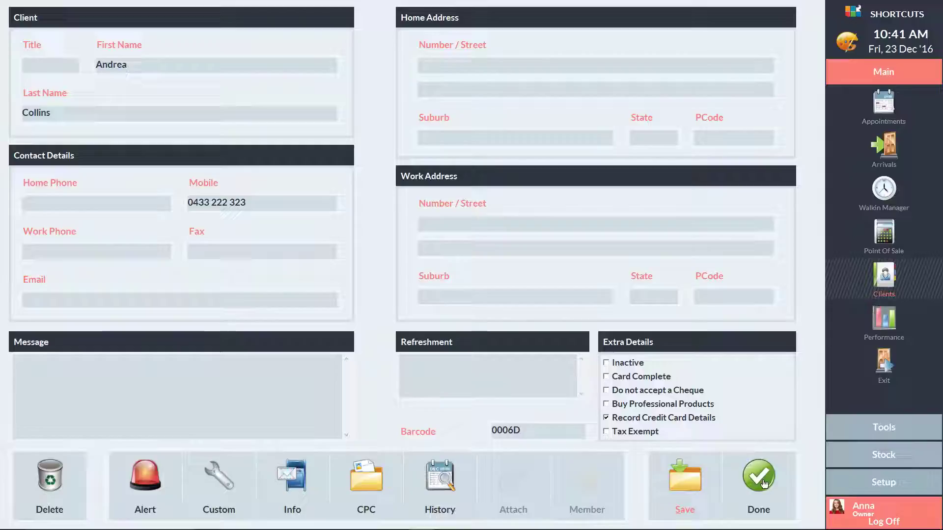
# Add a new sundry income item named 'VIP Club' in the sales configuration.
pyautogui.click(881, 485)
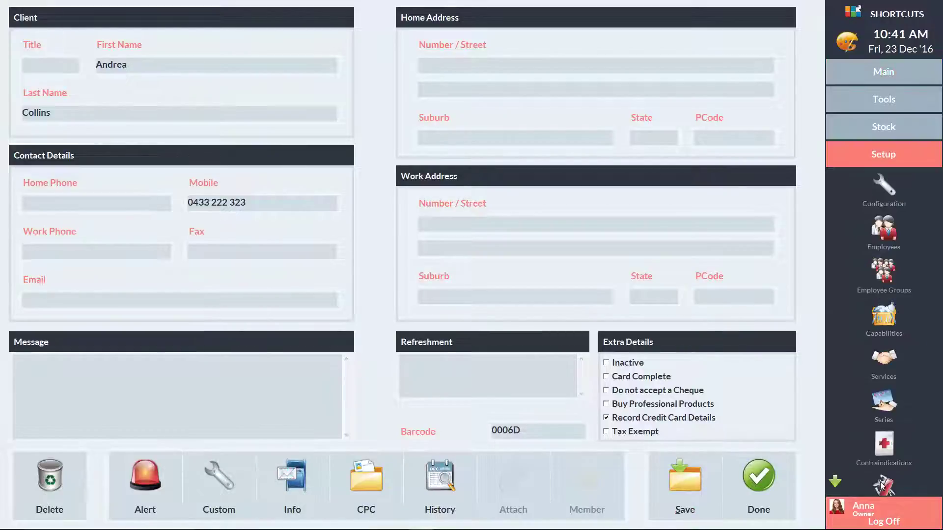
pyautogui.click(884, 186)
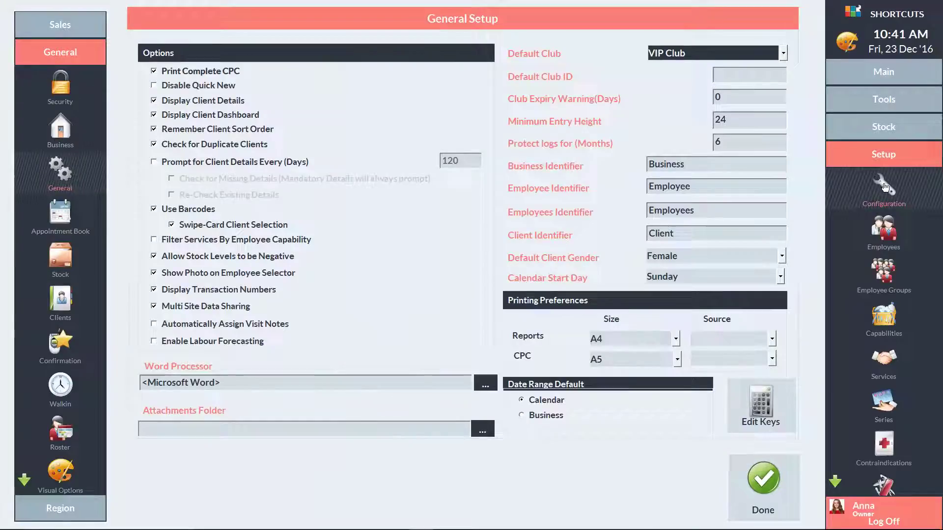
pyautogui.click(58, 25)
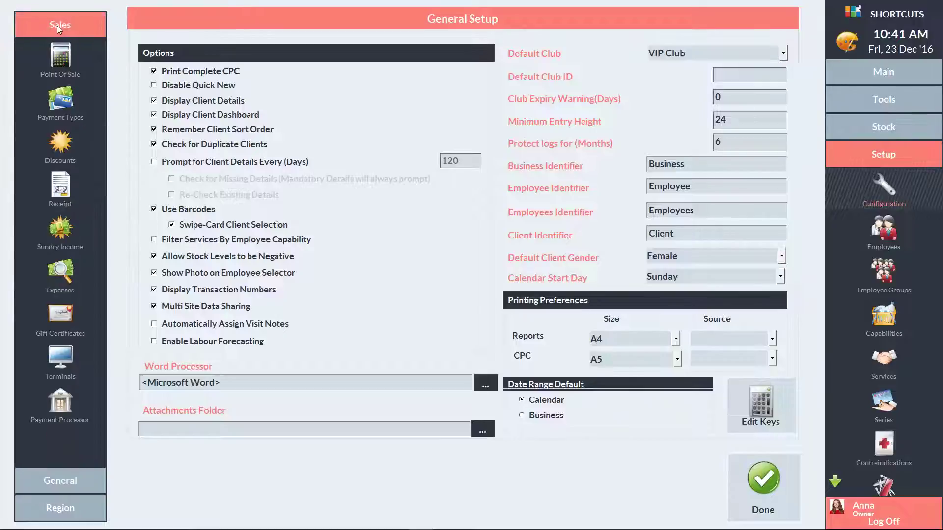
pyautogui.click(59, 235)
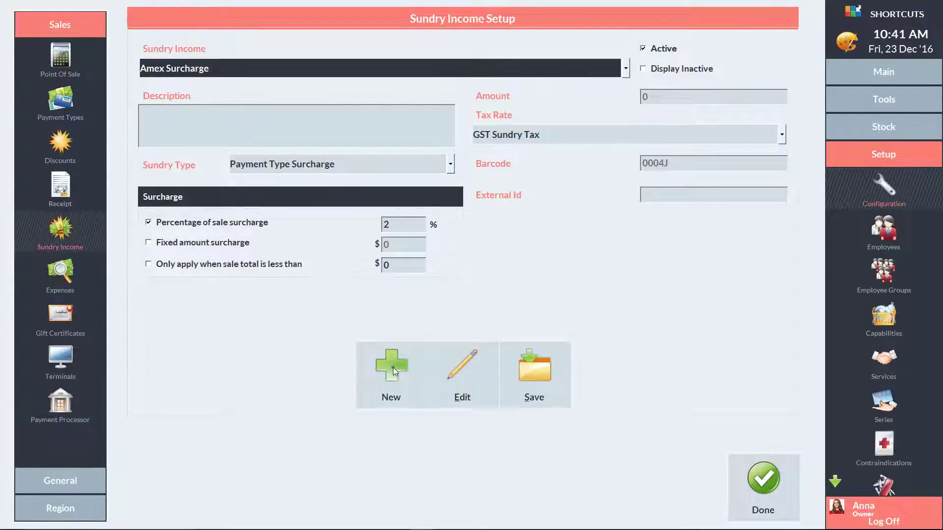
pyautogui.click(393, 369)
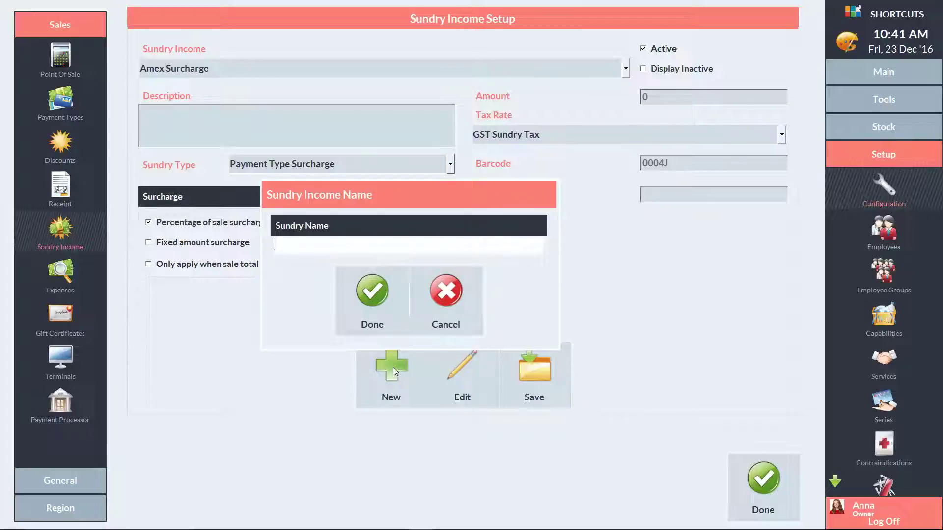
pyautogui.write('VIP Club')
pyautogui.click(375, 298)
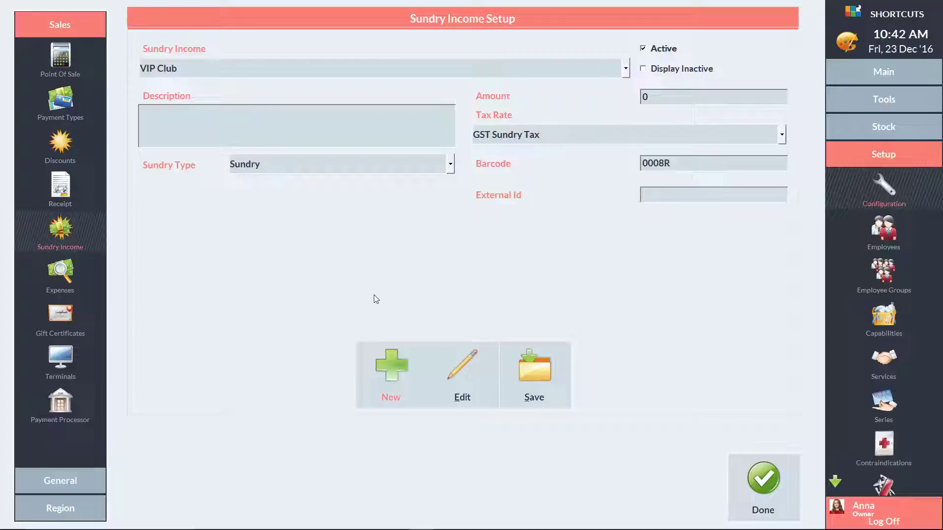
# Set the sundry's type to Club and its Related Club to VIP Club.
pyautogui.click(268, 165)
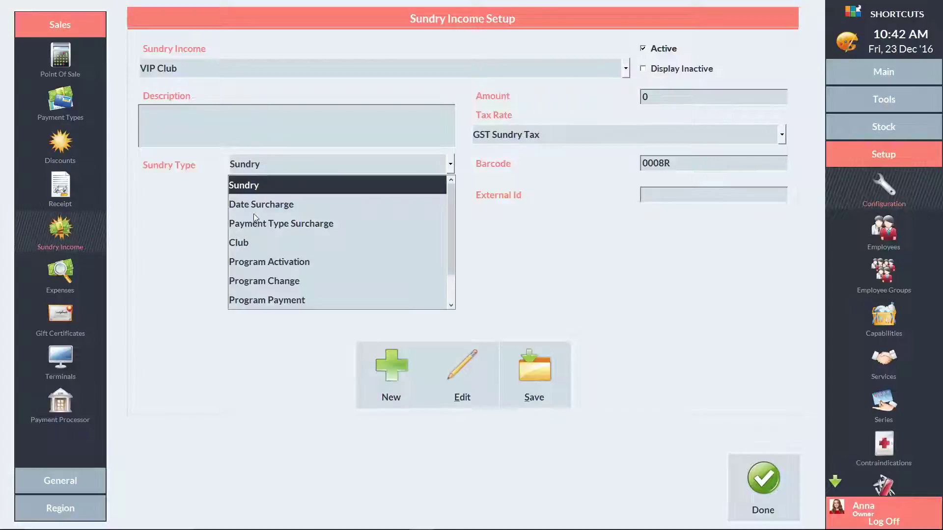
pyautogui.click(254, 243)
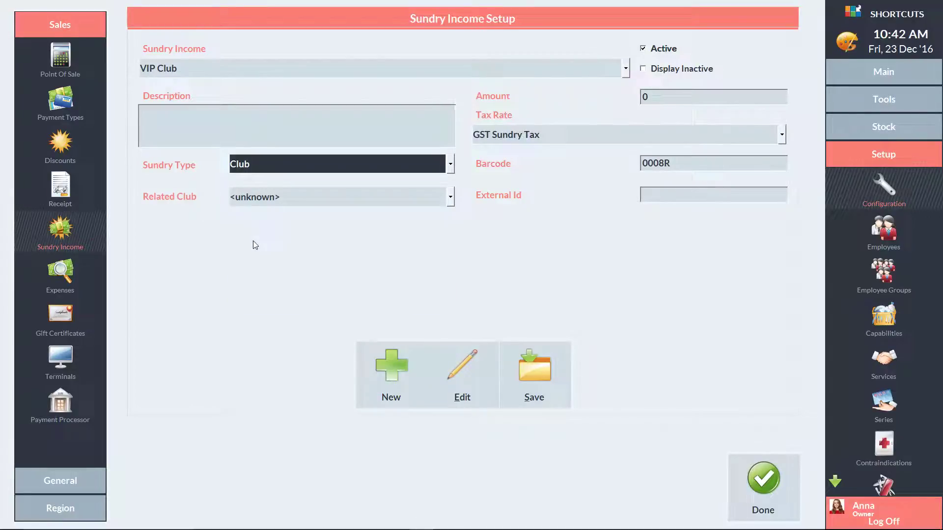
pyautogui.click(288, 196)
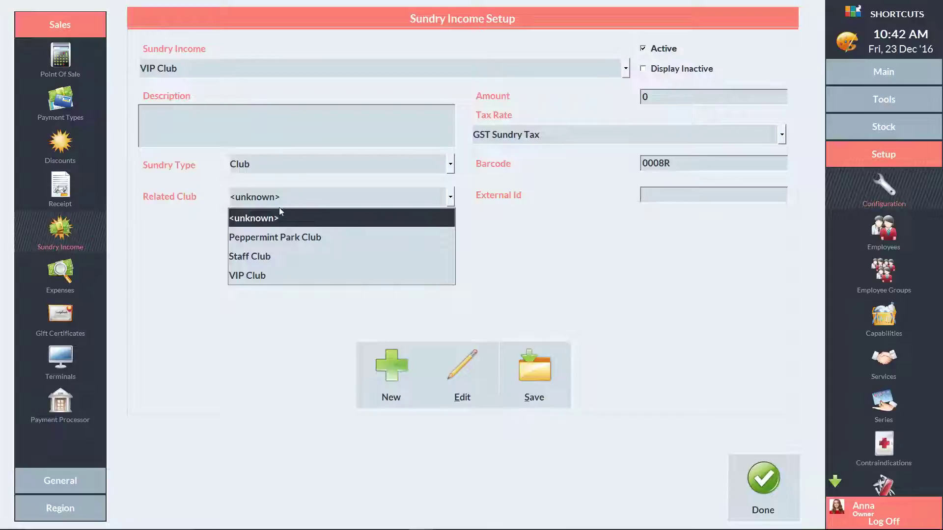
pyautogui.click(273, 275)
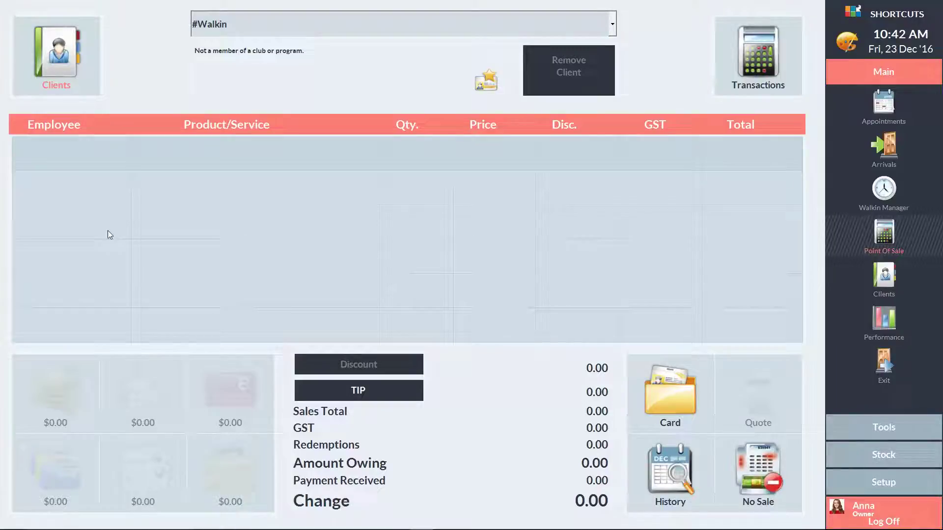
# Attach a client to a new point-of-sale transaction.
pyautogui.click(55, 57)
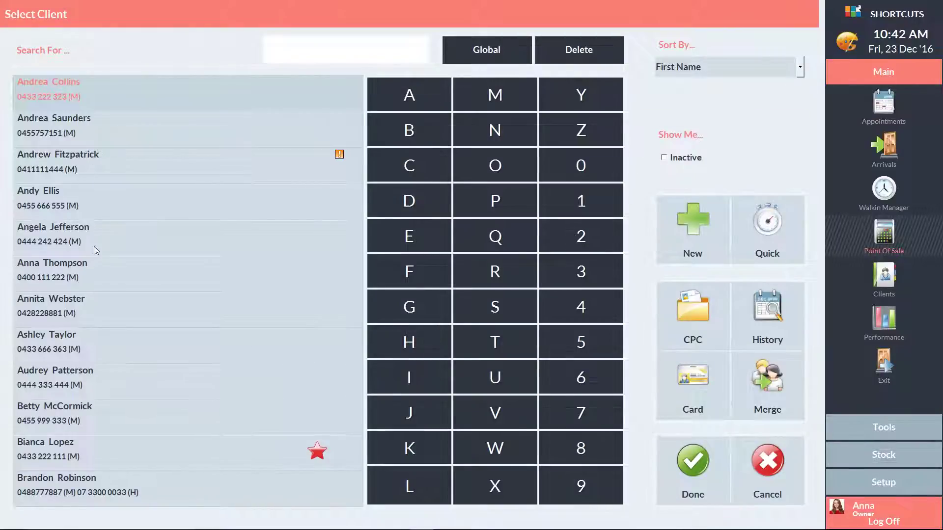
pyautogui.click(97, 413)
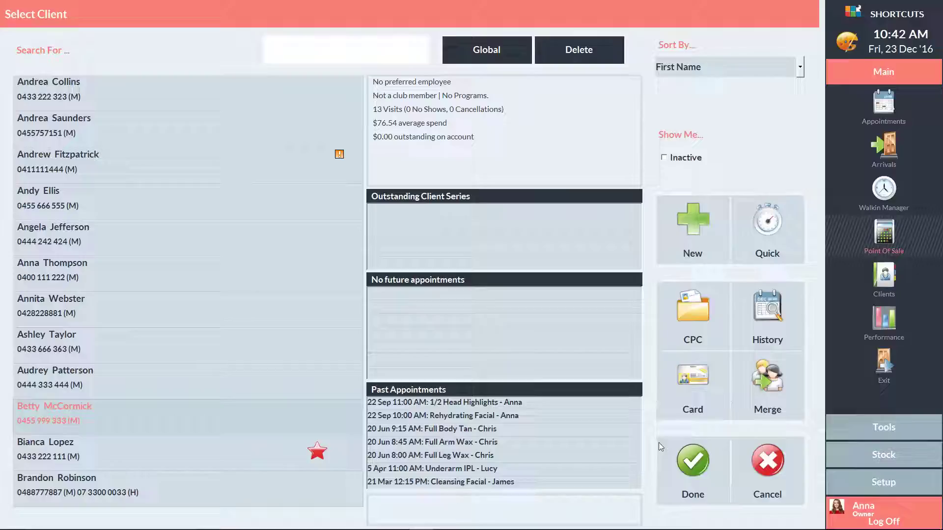
pyautogui.click(693, 466)
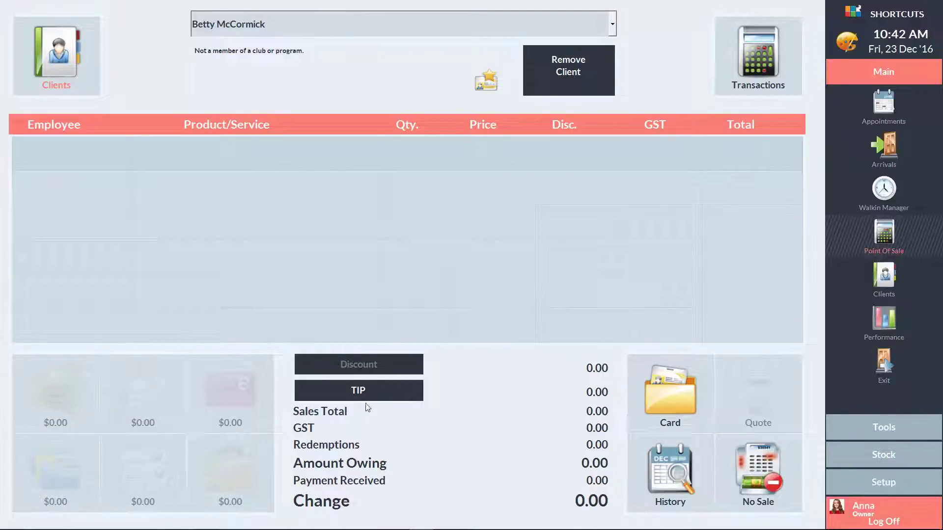
# Add the VIP Club sundry item to the sale and end the sale.
pyautogui.click(220, 152)
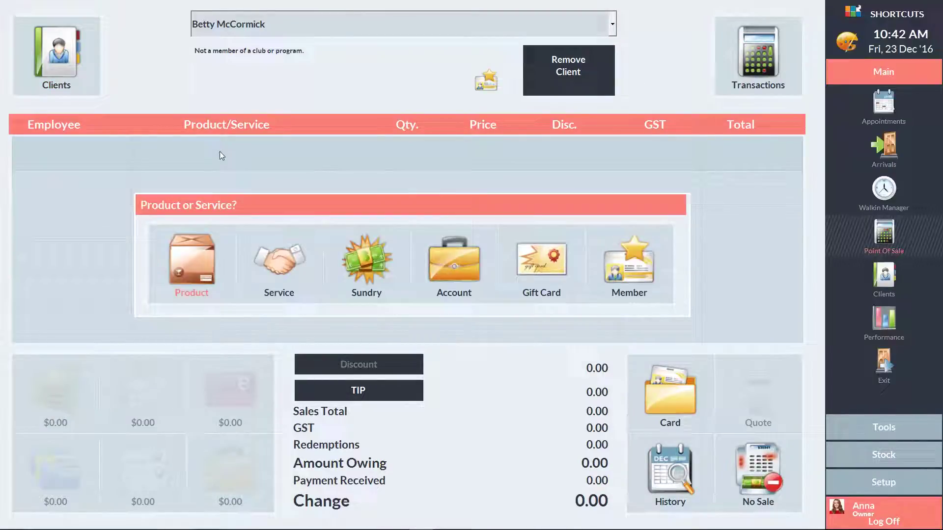
pyautogui.click(367, 262)
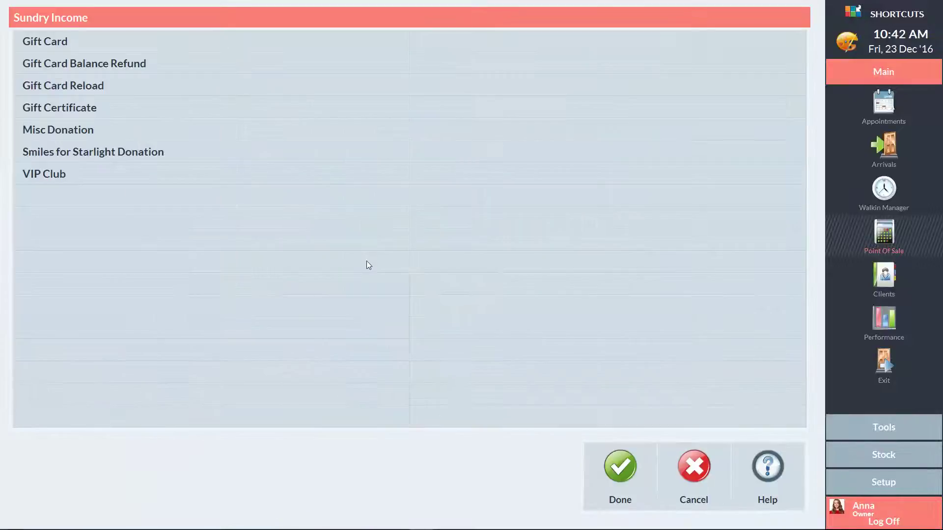
pyautogui.click(70, 174)
pyautogui.click(620, 469)
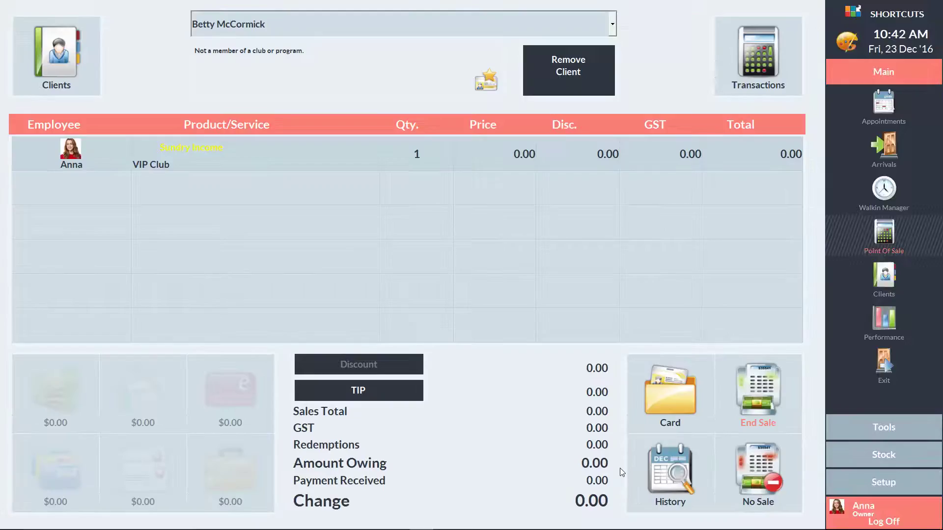
pyautogui.click(753, 388)
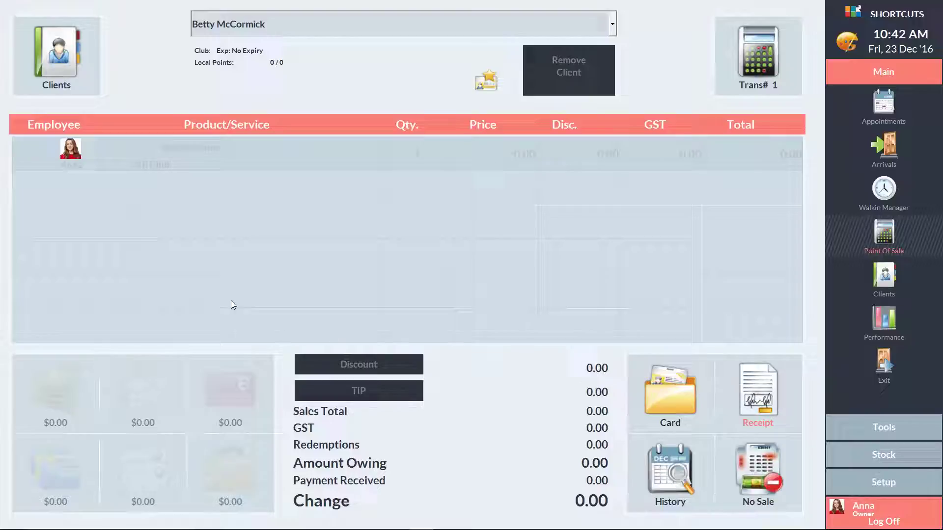
# Start a sale for the 17-point club member and add Youngblood Eyeliner Black at $28.75.
pyautogui.click(69, 58)
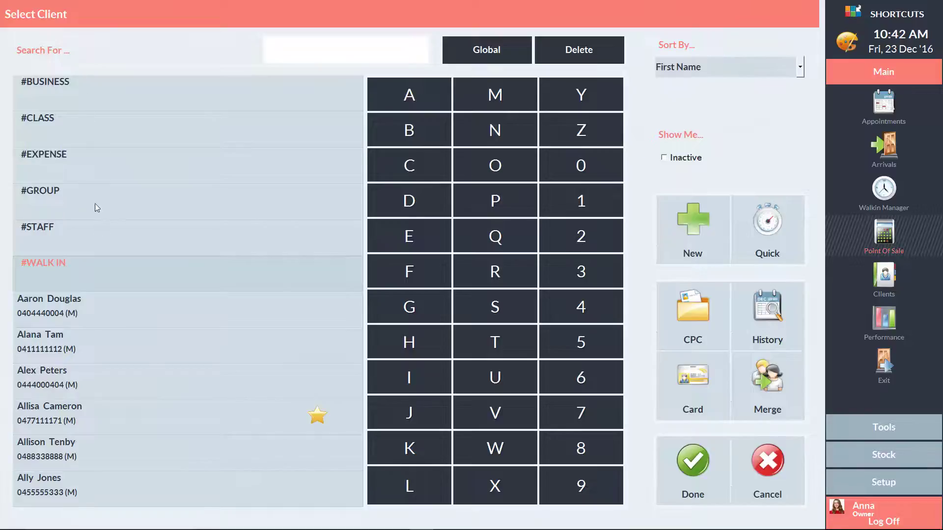
pyautogui.click(101, 486)
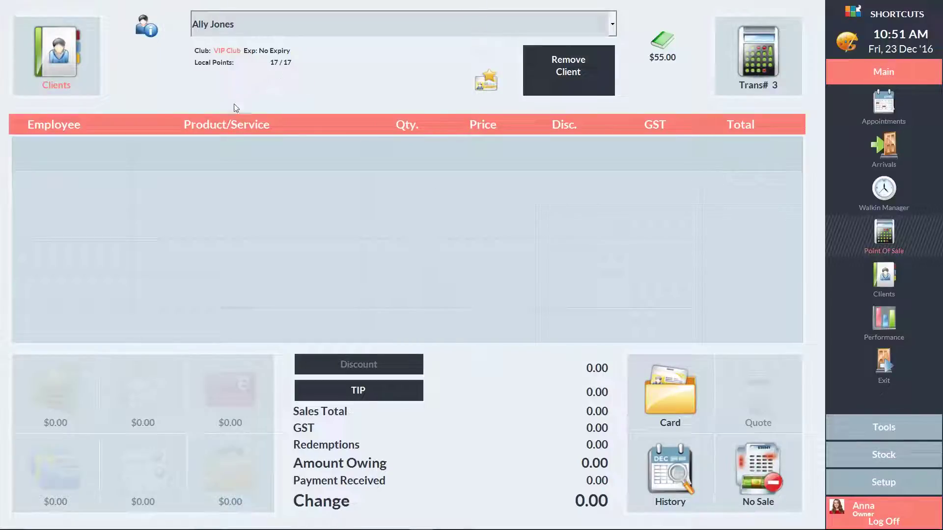
pyautogui.click(207, 164)
pyautogui.click(191, 263)
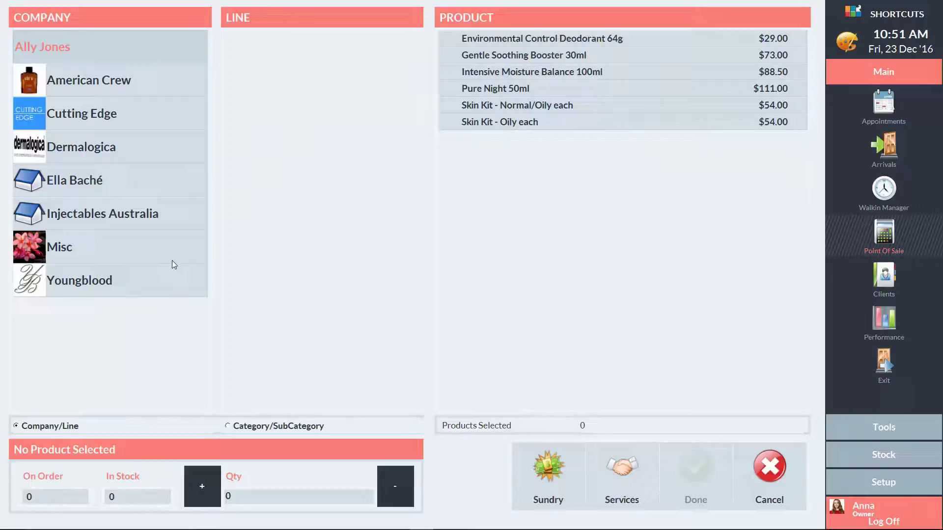
pyautogui.click(107, 280)
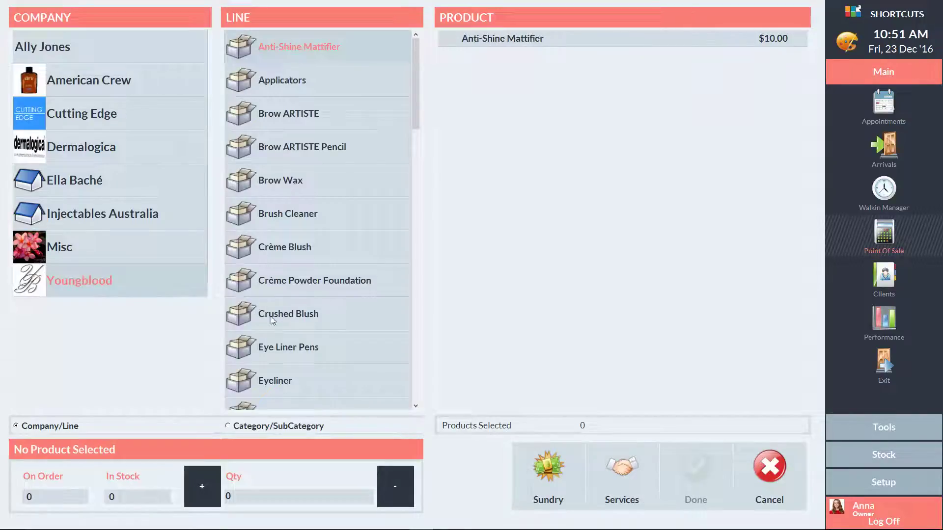
pyautogui.click(300, 377)
pyautogui.click(527, 40)
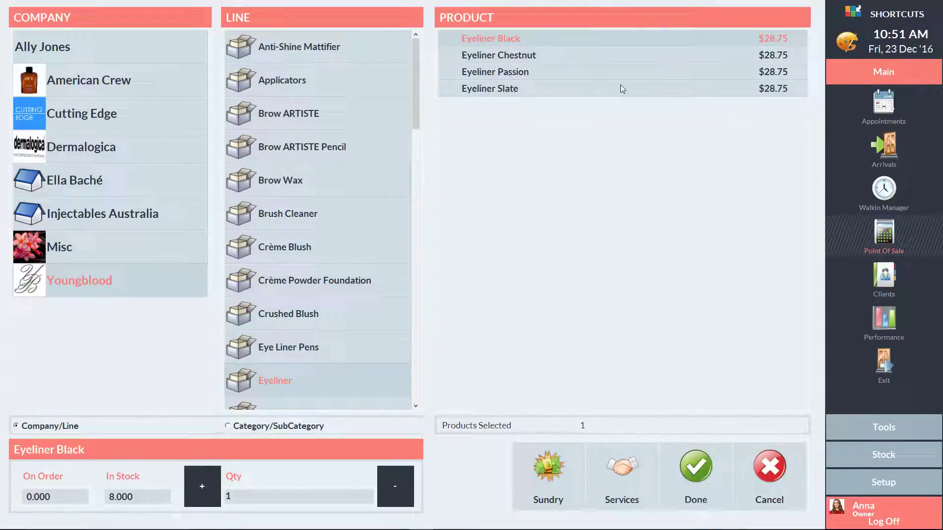
pyautogui.click(697, 470)
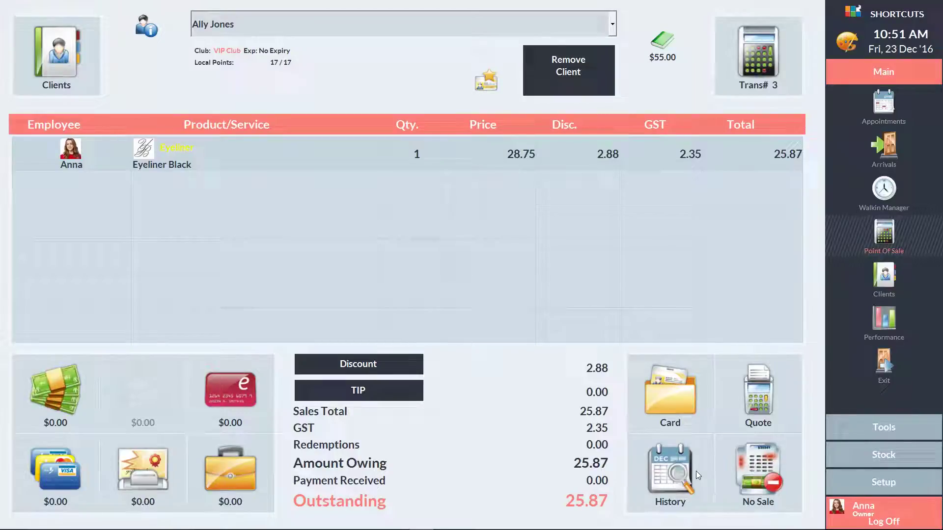
# Pay for the eyeliner with 17.09 club points plus 7.05 cash, then end the sale.
pyautogui.click(787, 154)
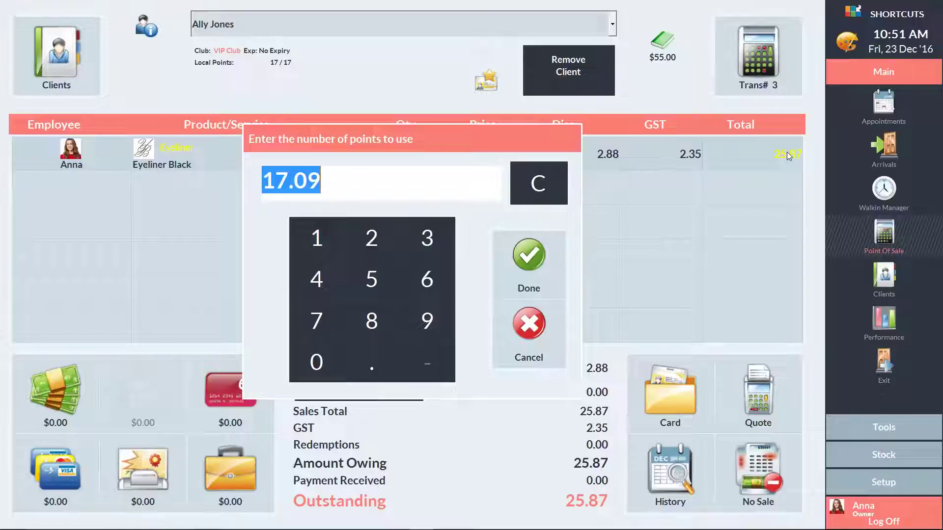
pyautogui.click(527, 257)
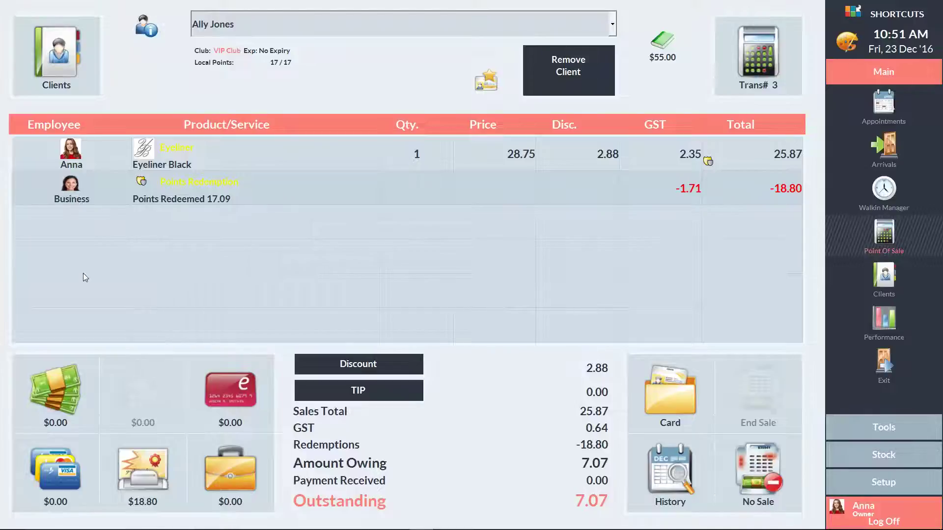
pyautogui.click(59, 388)
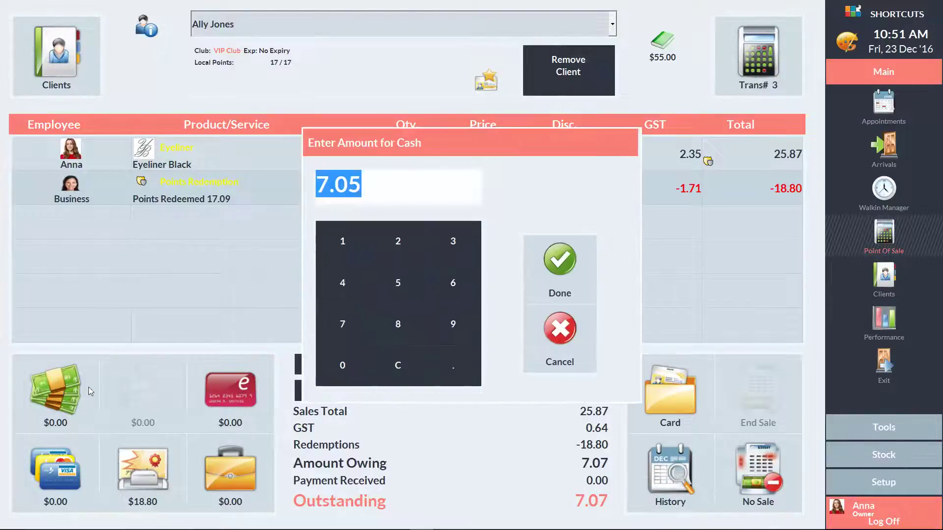
pyautogui.click(555, 267)
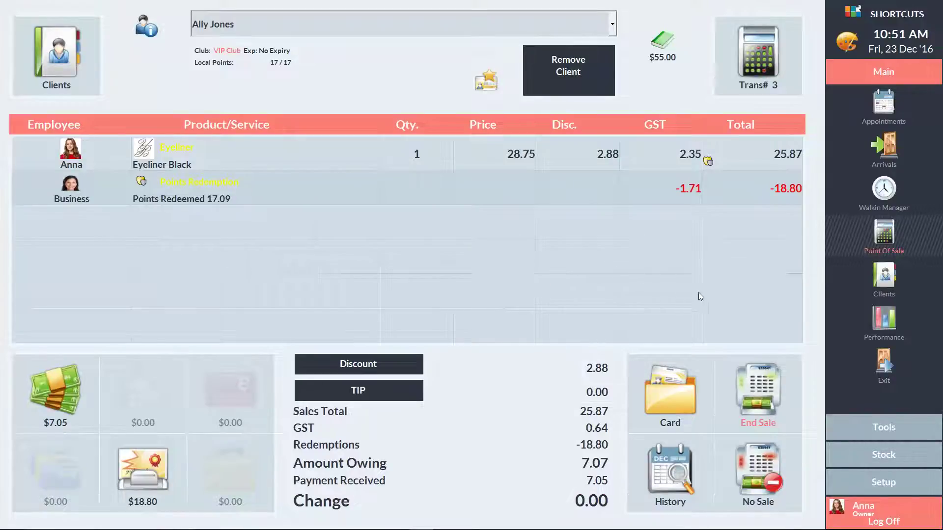
pyautogui.click(750, 386)
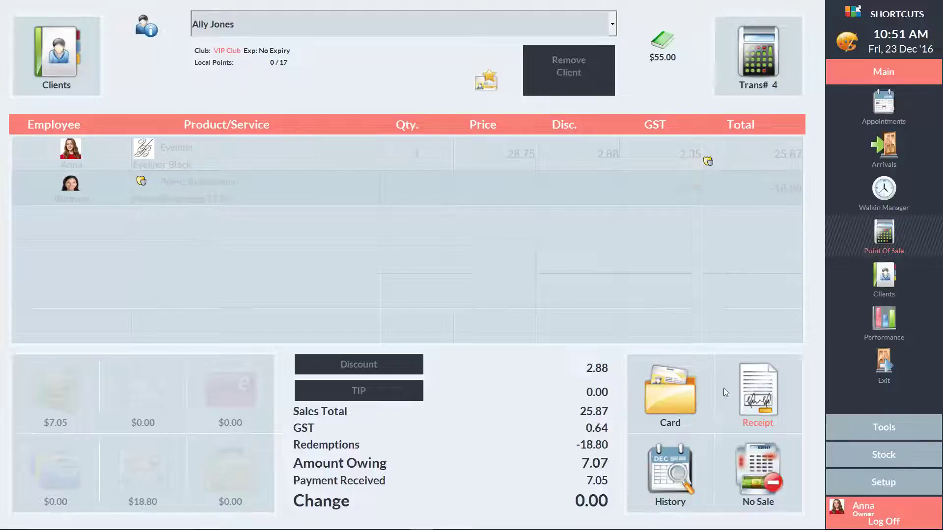
# Show the client's points history, with the 17.090-point Eyeliner Black redemption leaving a 0 balance.
pyautogui.click(674, 474)
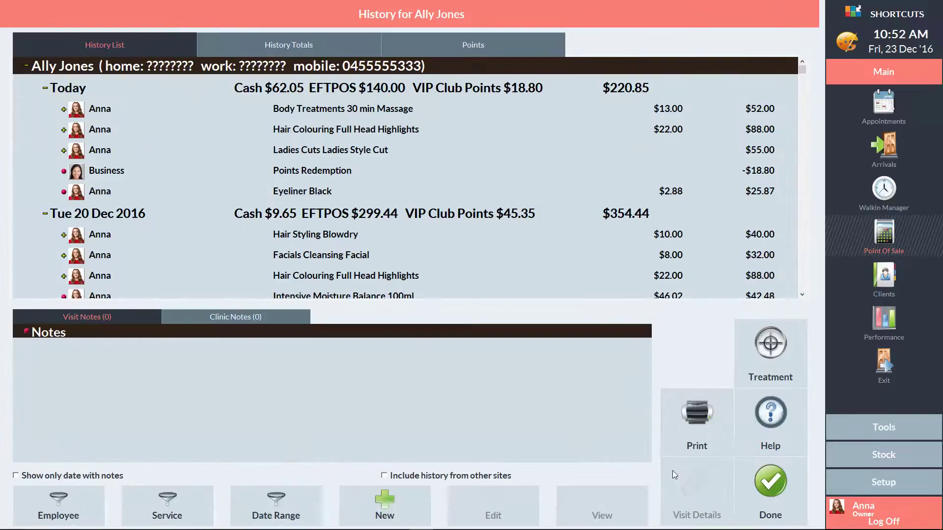
pyautogui.click(478, 44)
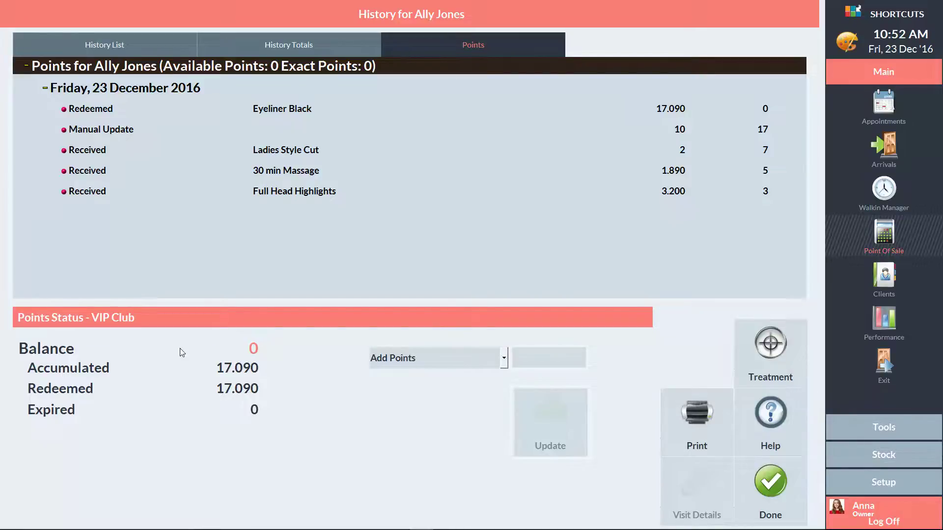
# Add a 10-point manual update to the client's points, making the balance 10 and accumulated 27.090.
pyautogui.click(443, 359)
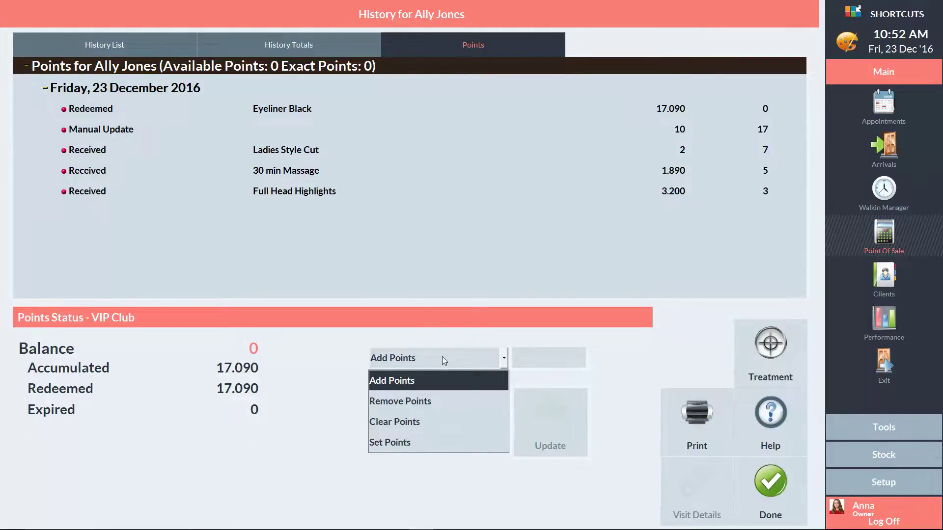
pyautogui.click(420, 381)
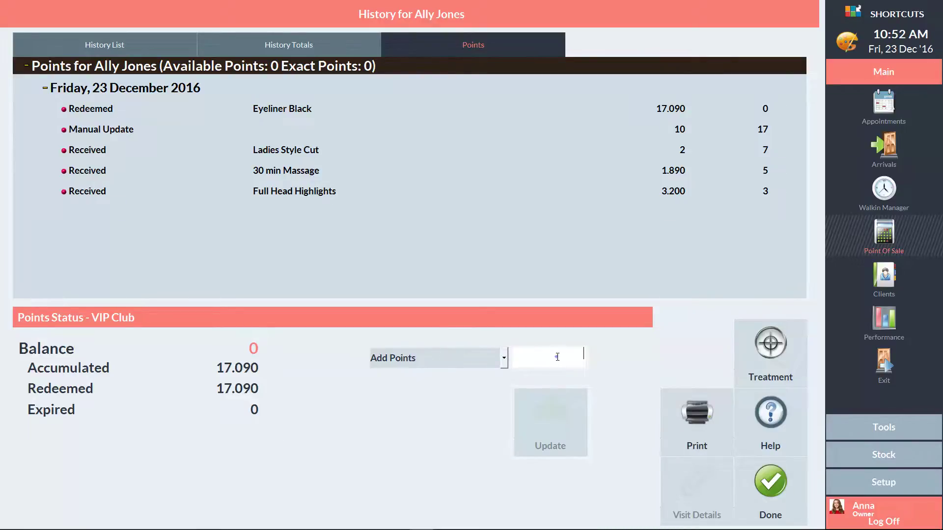
pyautogui.write('10')
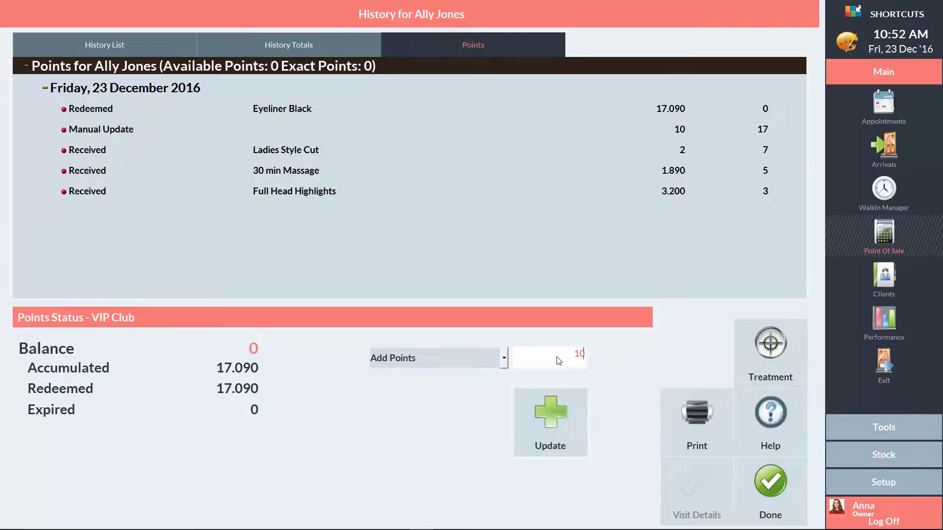
pyautogui.click(549, 417)
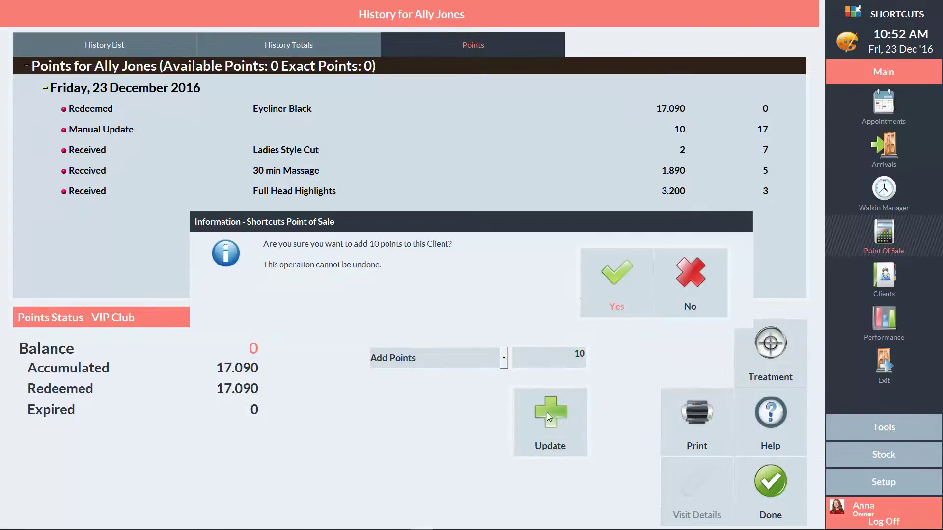
pyautogui.click(620, 279)
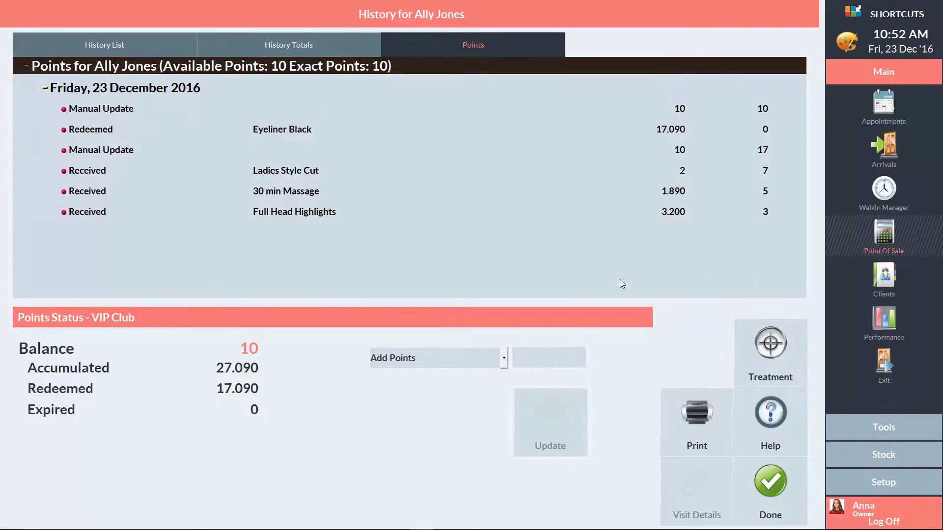